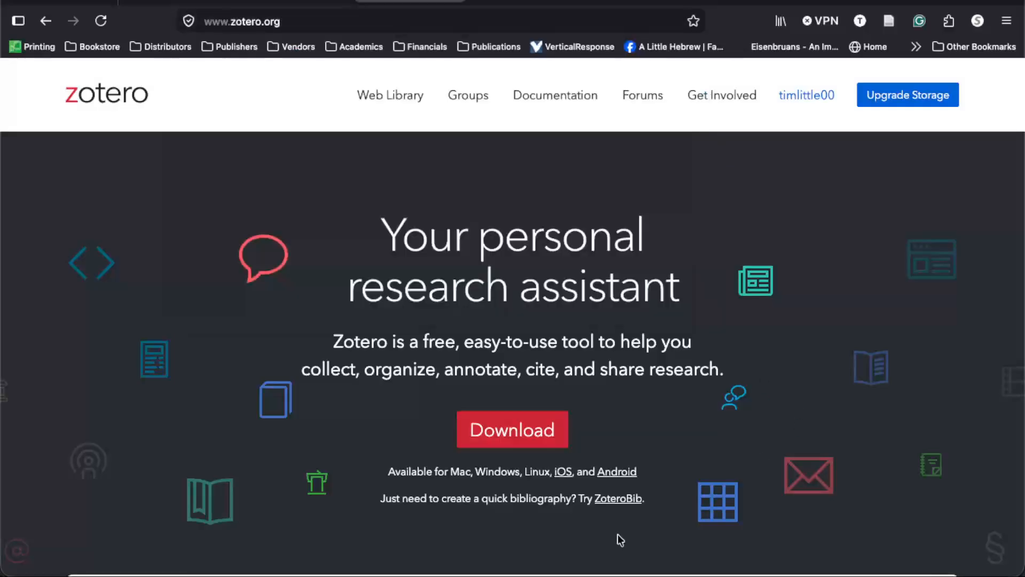
# Step: Download the Zotero 10 for Mac installer from the Zotero website
pyautogui.click(513, 432)
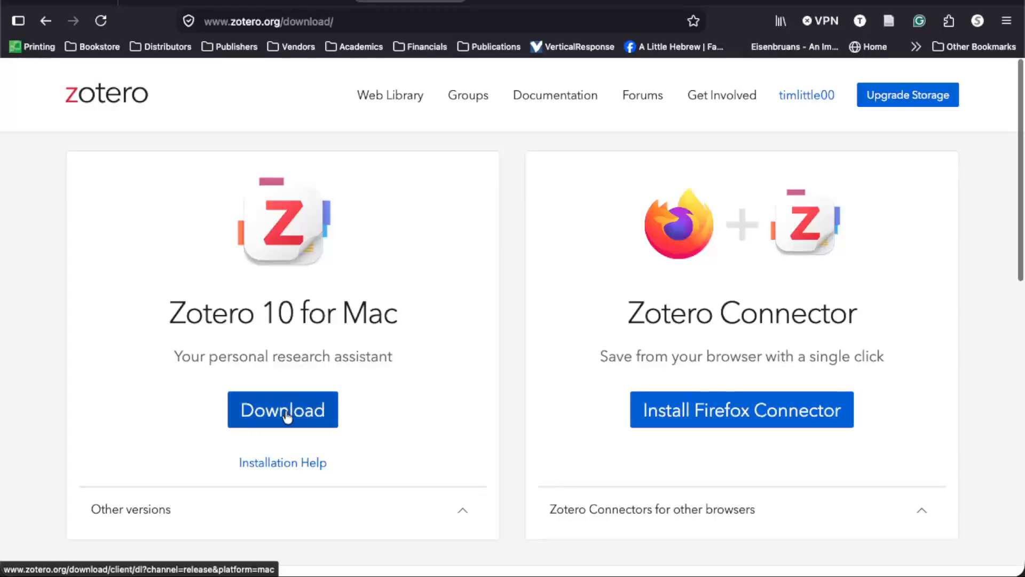
pyautogui.click(265, 409)
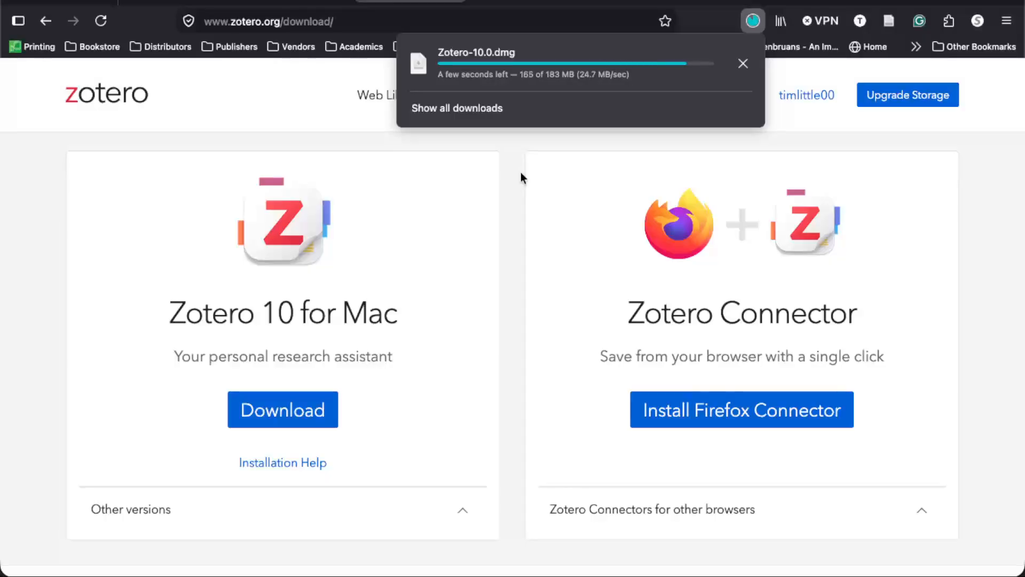
pyautogui.click(512, 219)
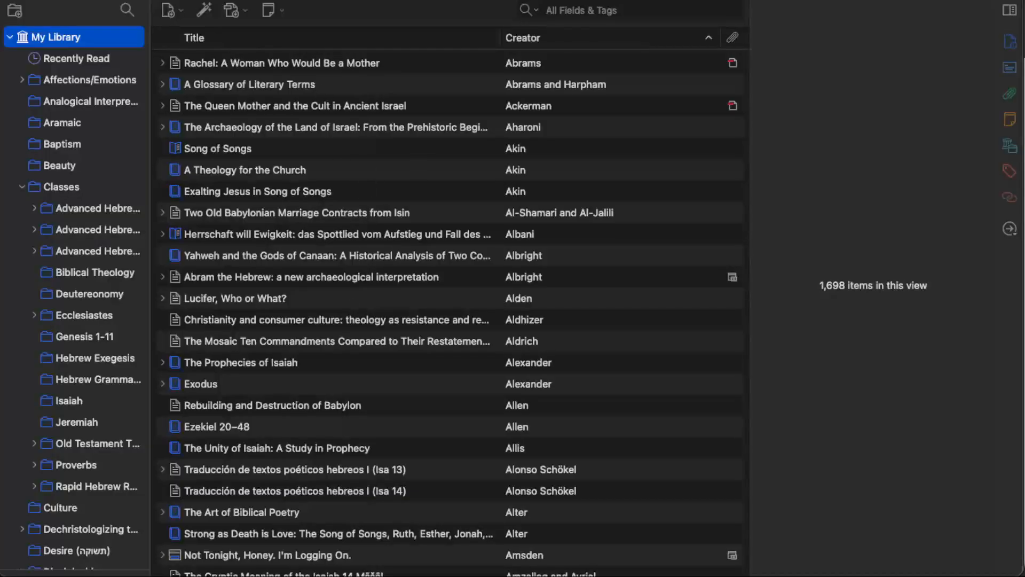
# Step: Open the settings of the Zotero desktop app and review the General and Sync options
pyautogui.click(15, 0)
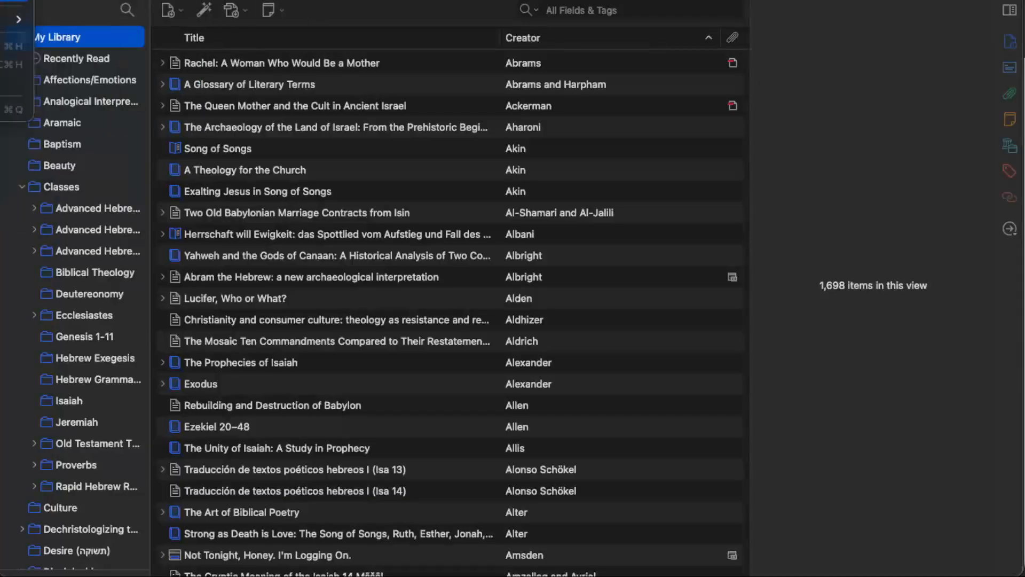
pyautogui.click(5, 0)
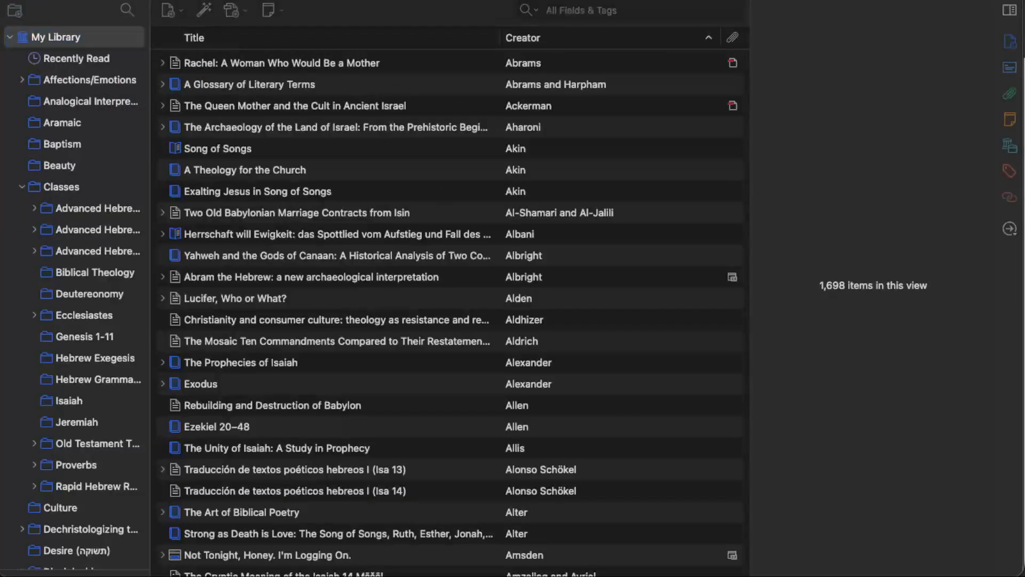
pyautogui.moveTo(0, 0); pyautogui.dragTo(359, 22)
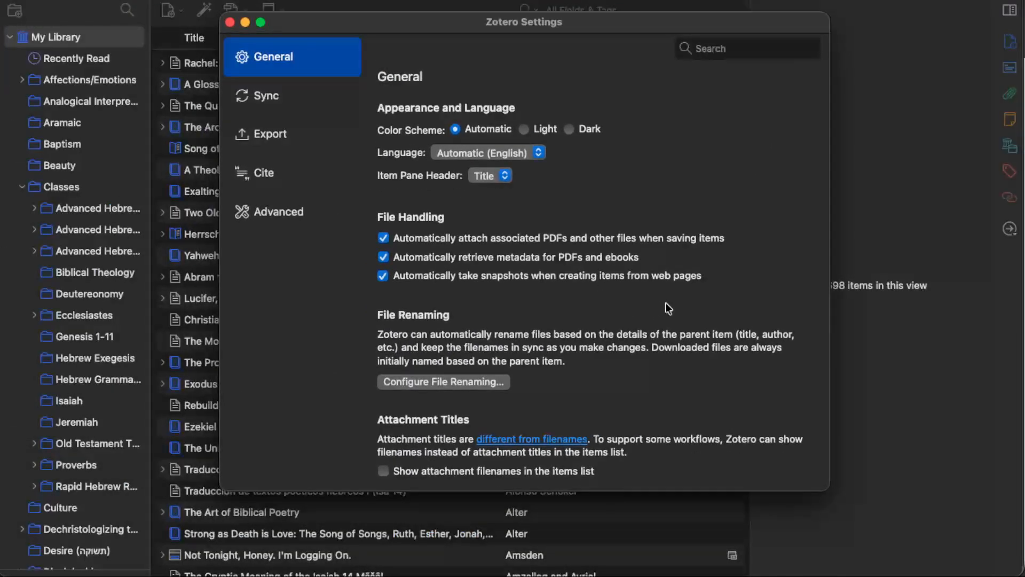
pyautogui.scroll(-15, 665, 302)
pyautogui.scroll(-3, 665, 302)
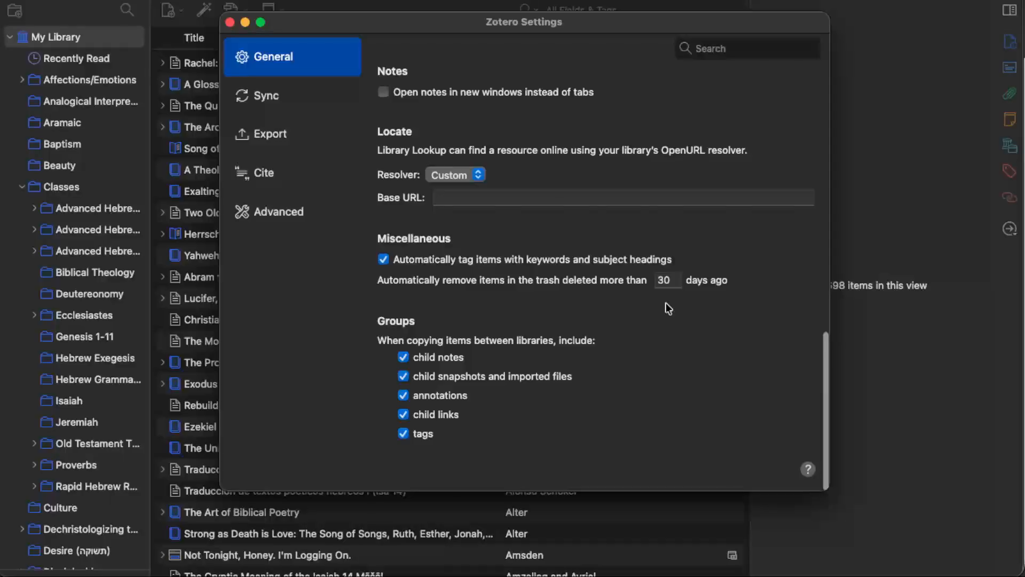
pyautogui.scroll(15, 665, 302)
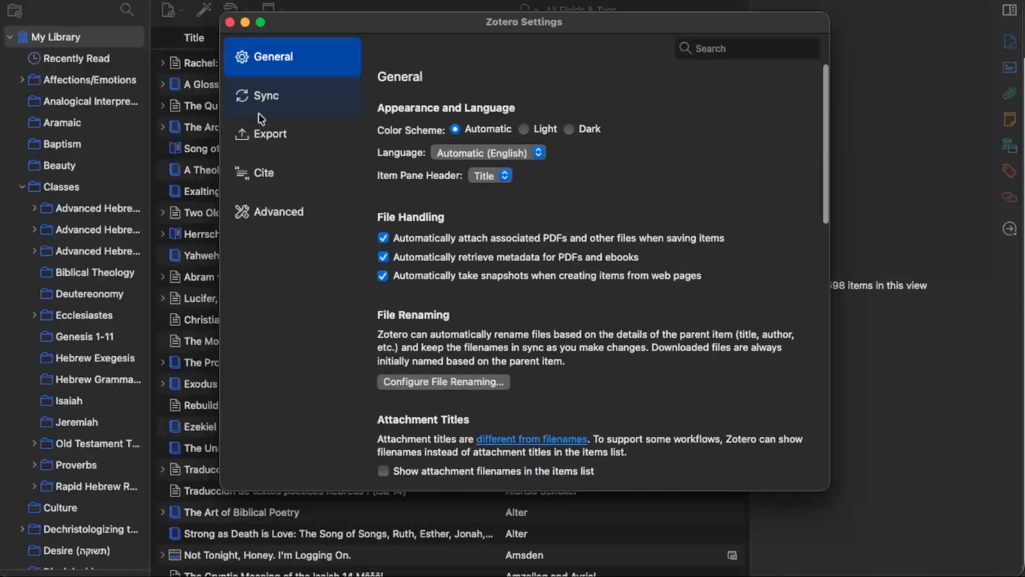
pyautogui.click(266, 99)
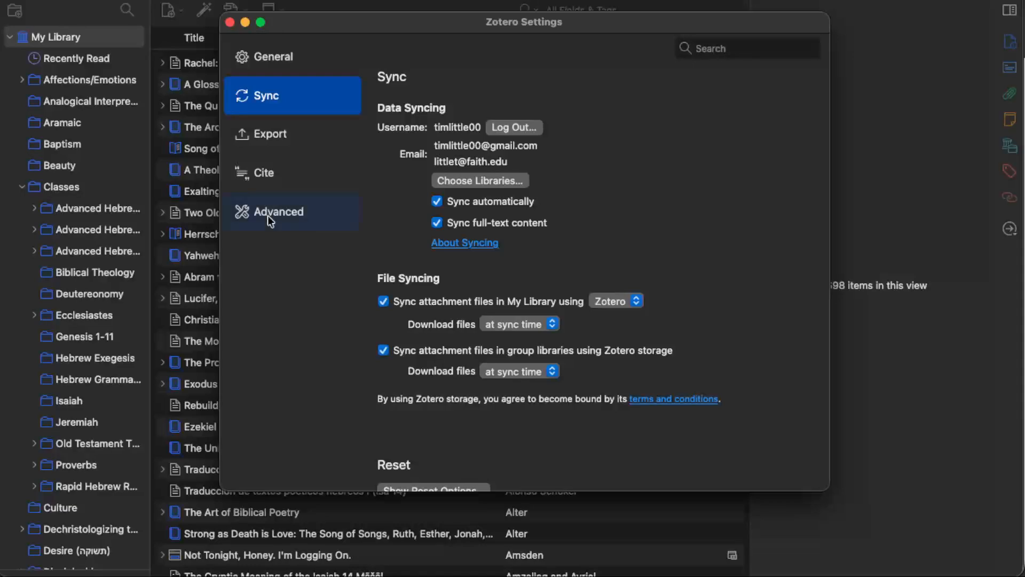
# Step: Review the installed citation styles, search the Zotero Style Repository for "turabian", and preview Turabian 9th edition (notes and bibliography)
pyautogui.click(260, 174)
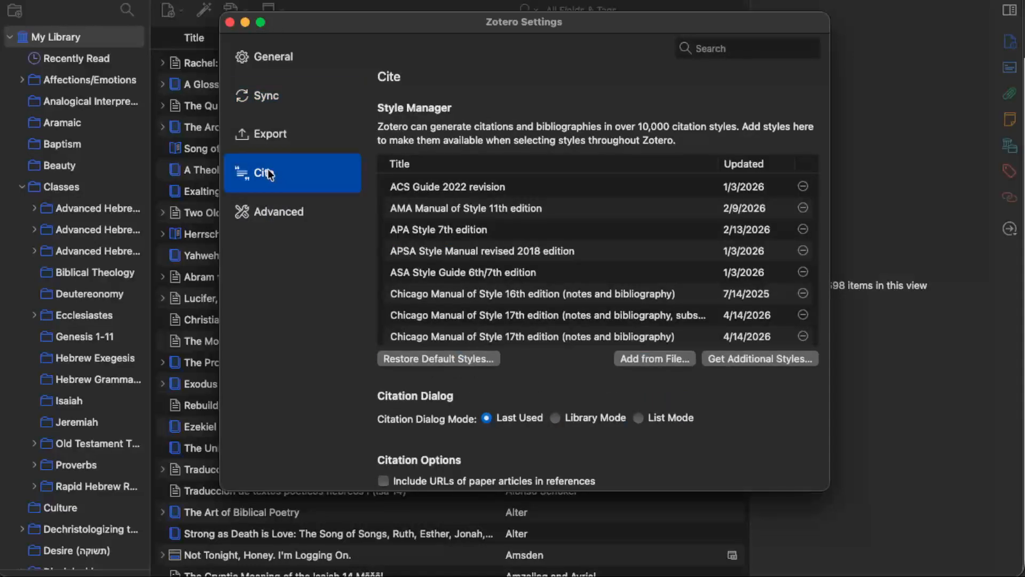
pyautogui.scroll(-10, 565, 281)
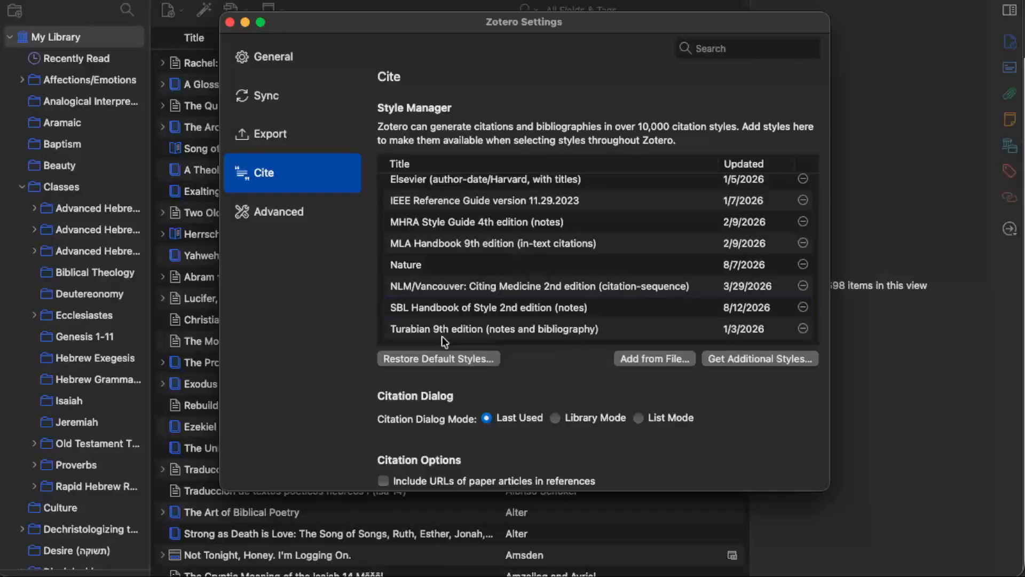
pyautogui.click(745, 360)
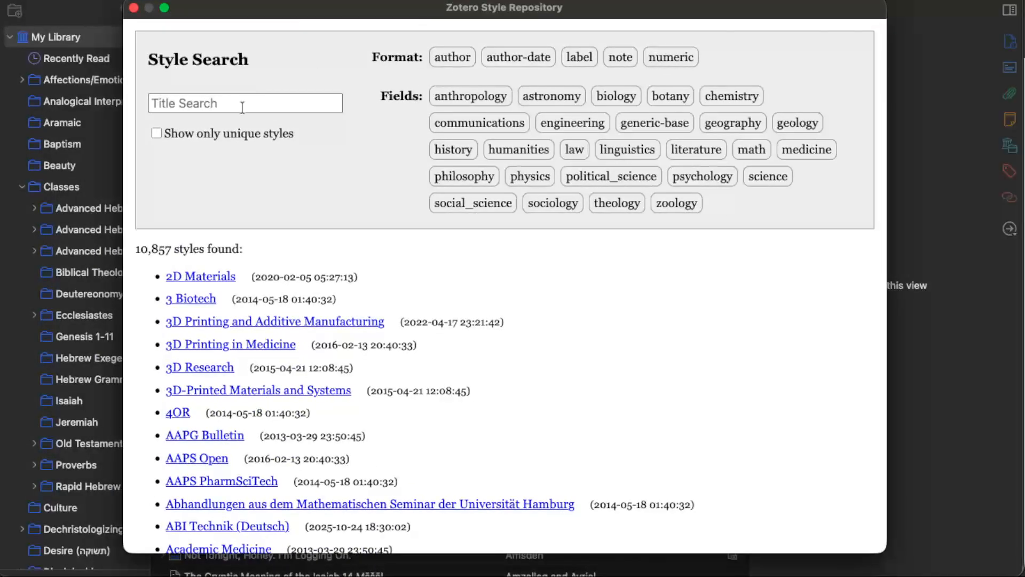
pyautogui.click(242, 107)
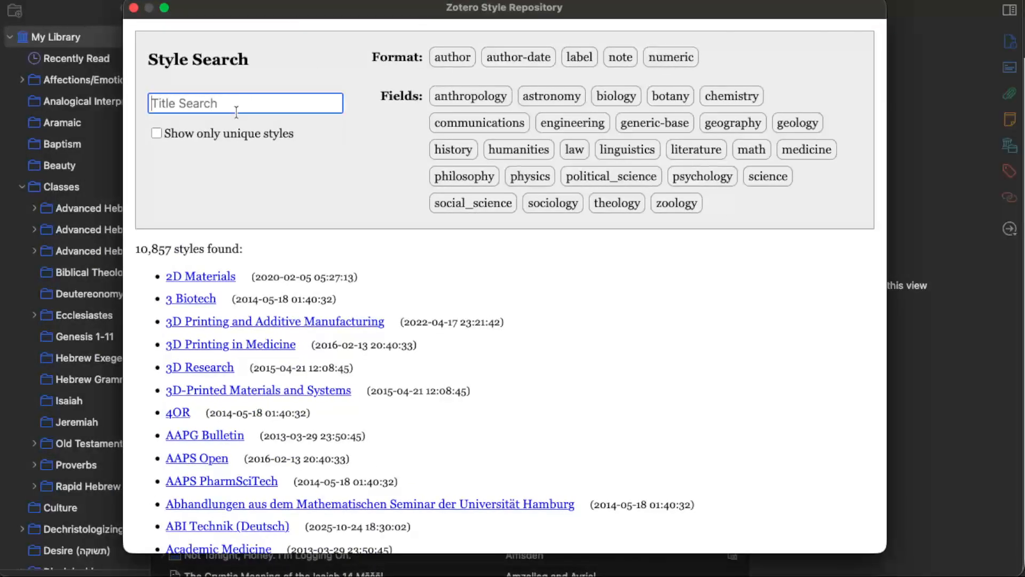
pyautogui.write('tu')
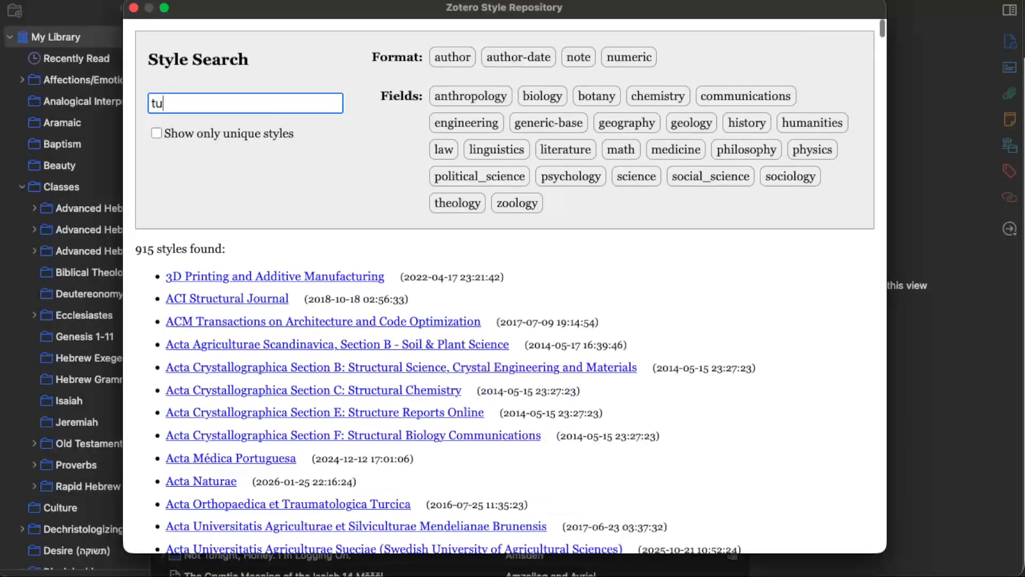
pyautogui.write('rabian')
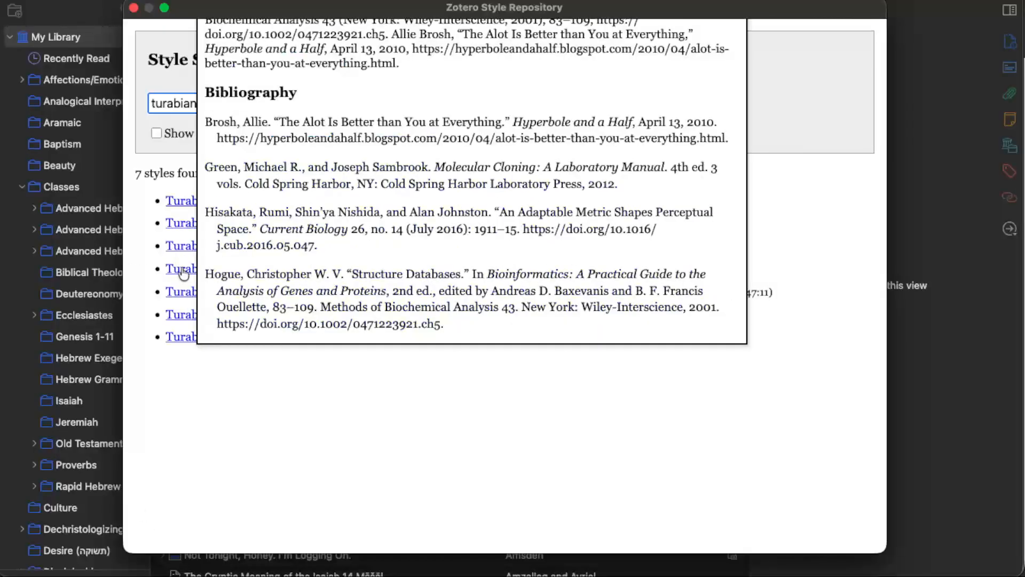
pyautogui.moveTo(177, 270)
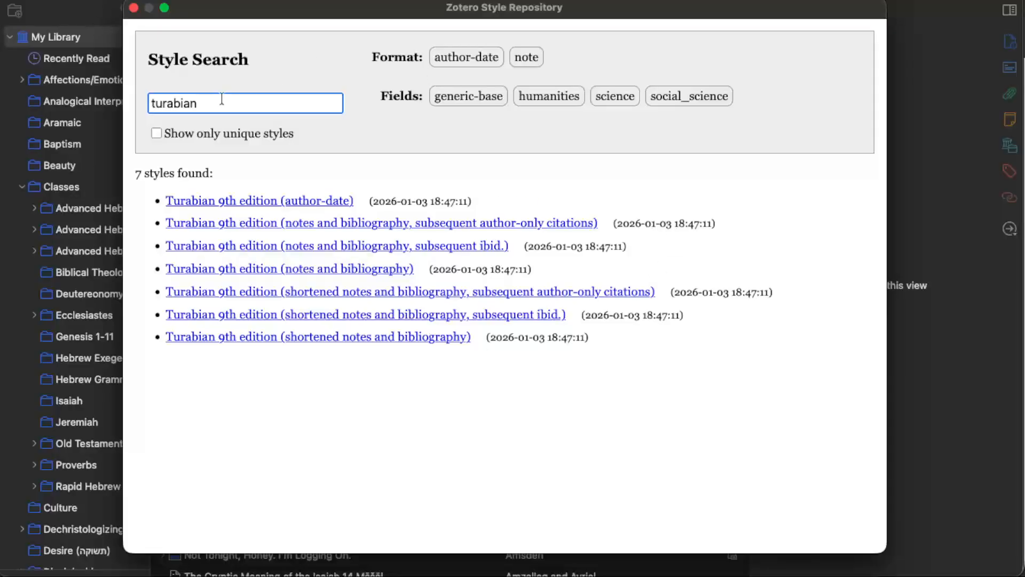
# Step: Search the style repository for "sbl", preview SBL Handbook of Style 2nd edition (notes), and close the repository and settings
pyautogui.moveTo(217, 104); pyautogui.dragTo(196, 60)
pyautogui.write('sbl')
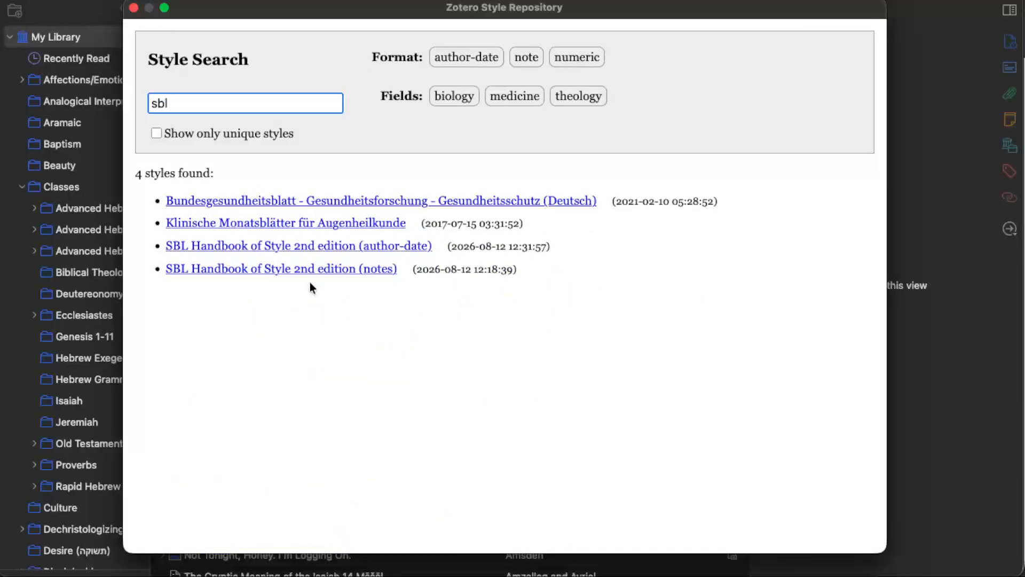
pyautogui.moveTo(294, 269)
pyautogui.click(134, 8)
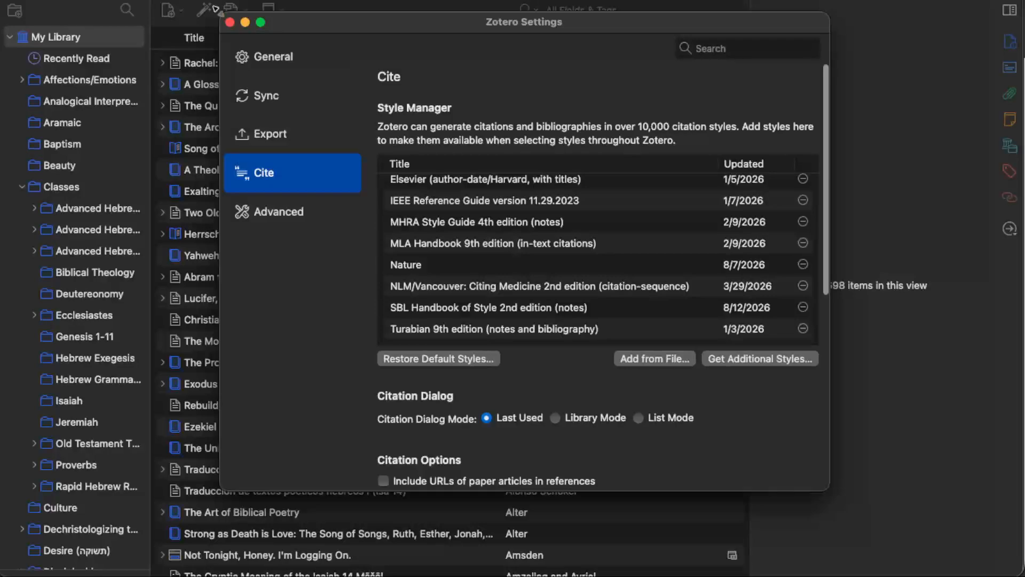
pyautogui.click(230, 23)
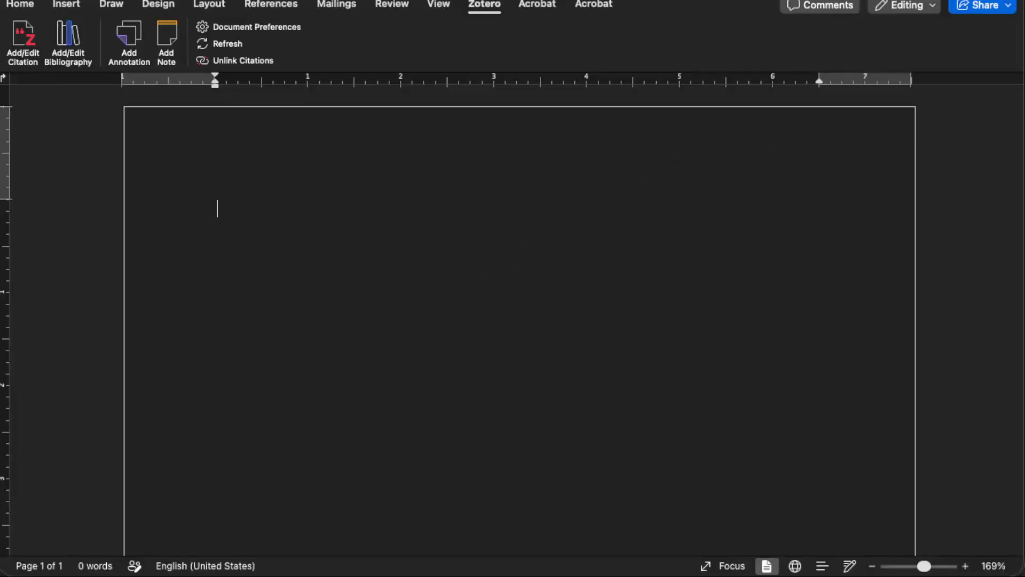
pyautogui.moveTo(727, 6)
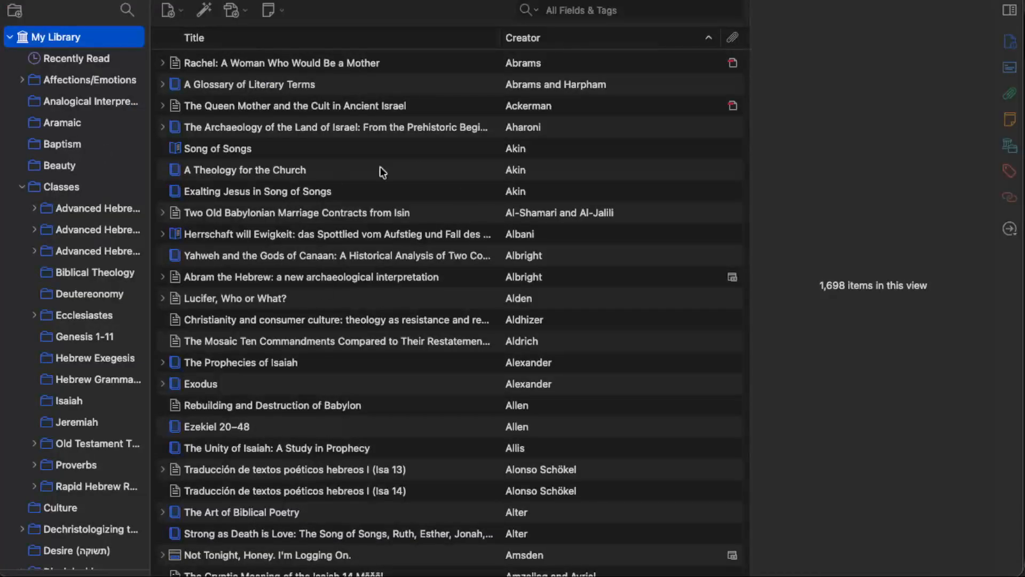
pyautogui.click(205, 11)
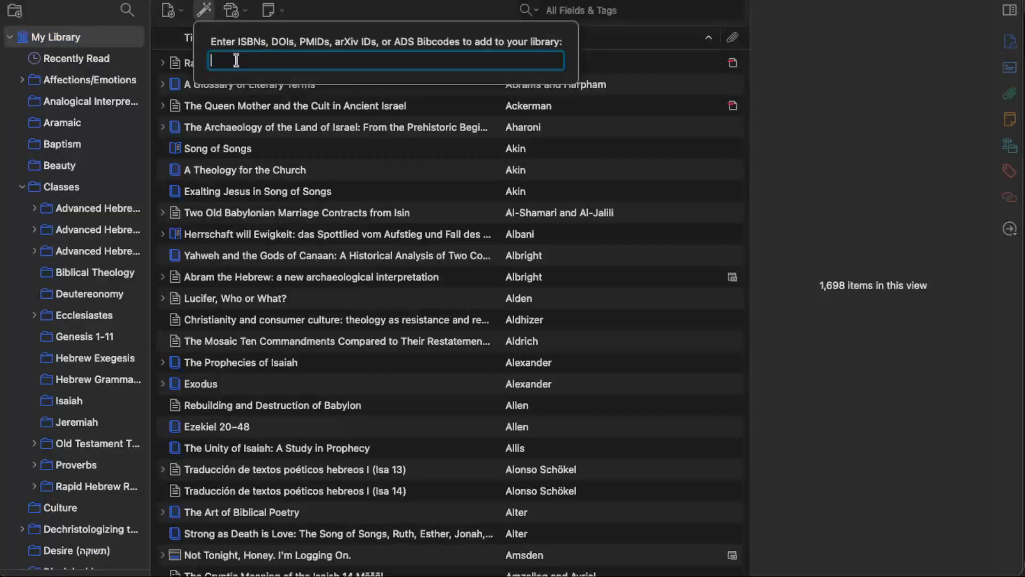
pyautogui.write('9781540966681')
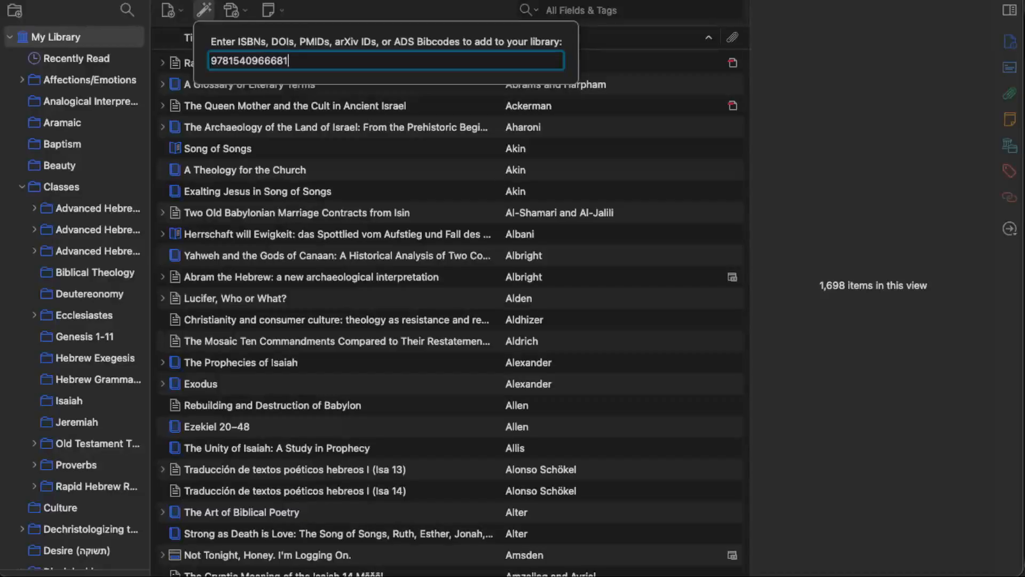
pyautogui.press('Return')
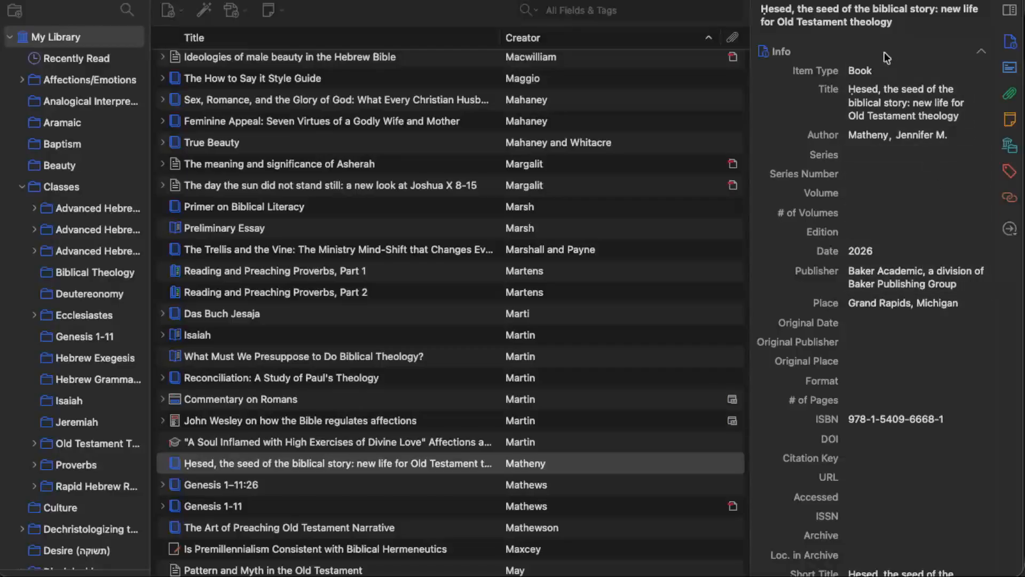
# Step: Shorten the new book's publisher to Baker Academic
pyautogui.click(934, 270)
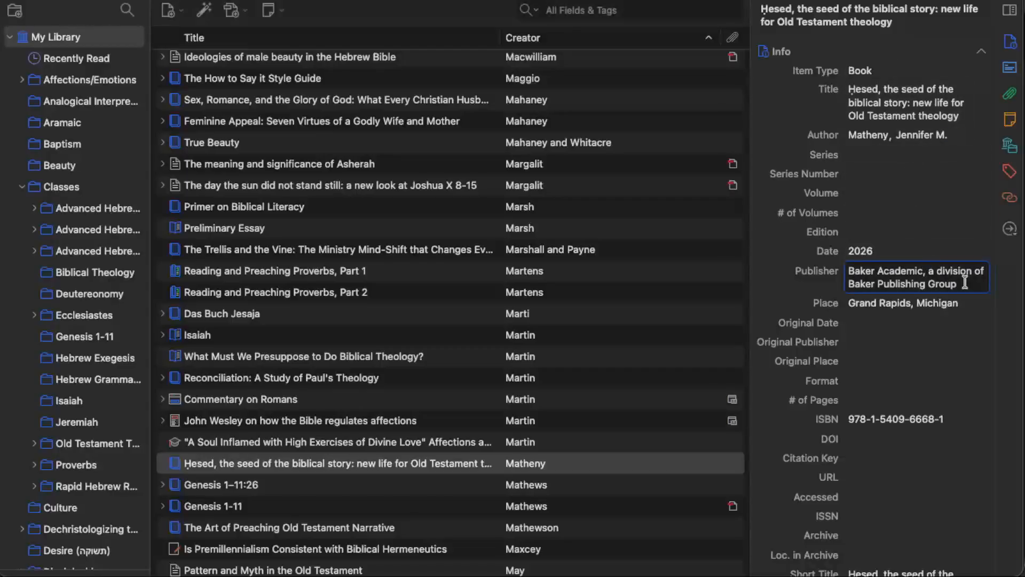
pyautogui.moveTo(959, 283); pyautogui.dragTo(924, 271)
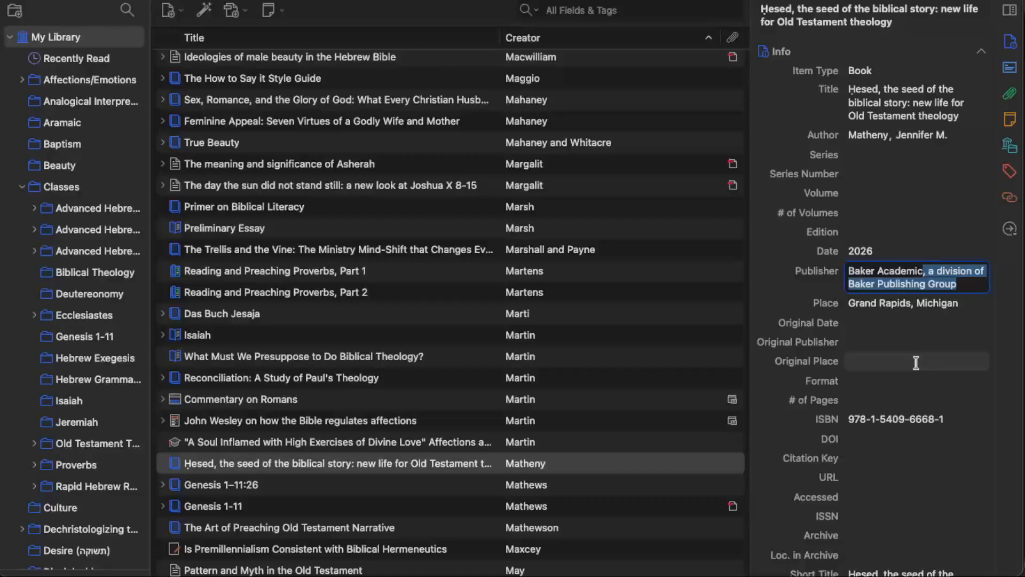
pyautogui.press('BackSpace')
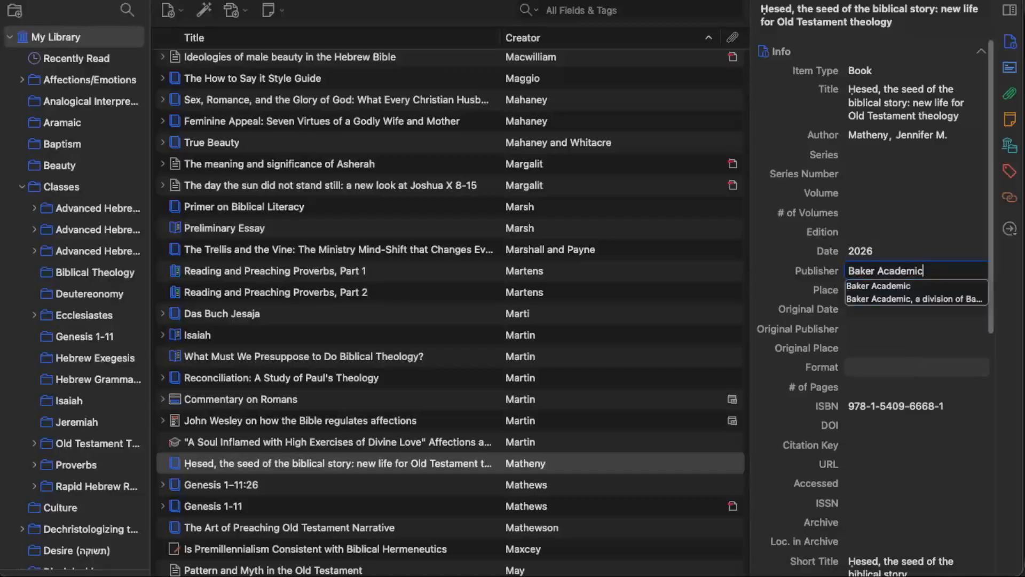
pyautogui.click(887, 287)
pyautogui.click(920, 91)
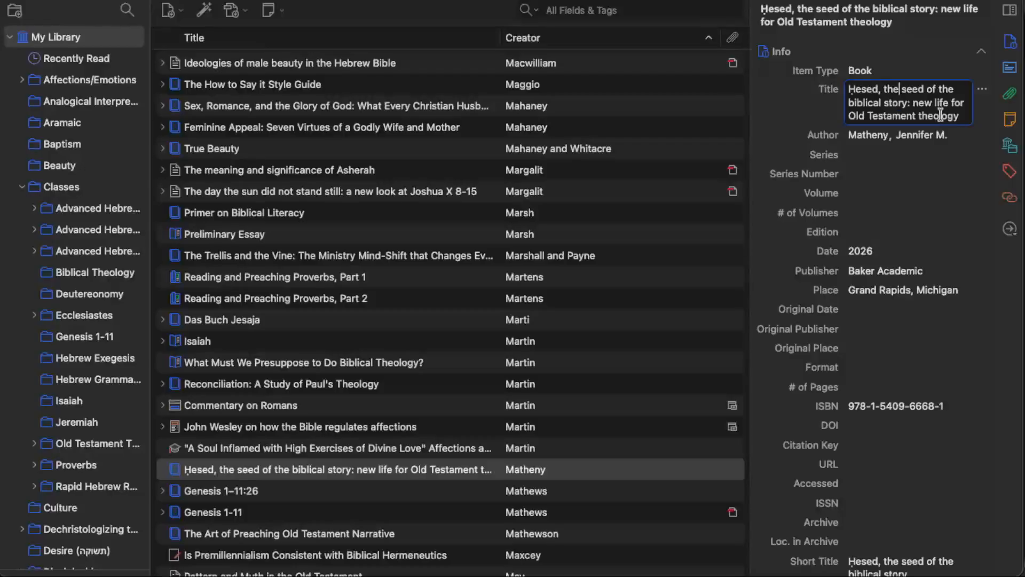
# Step: Shorten the new book's place of publication to Grand Rapids
pyautogui.click(943, 290)
pyautogui.moveTo(973, 289); pyautogui.dragTo(917, 291)
pyautogui.press('BackSpace')
pyautogui.press('BackSpace')
pyautogui.press('BackSpace')
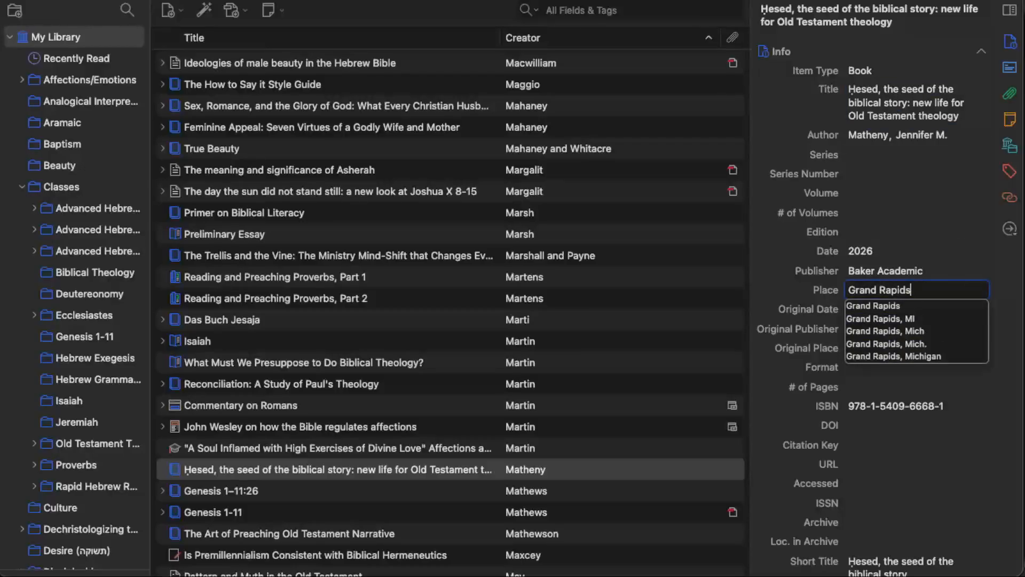
pyautogui.press('Return')
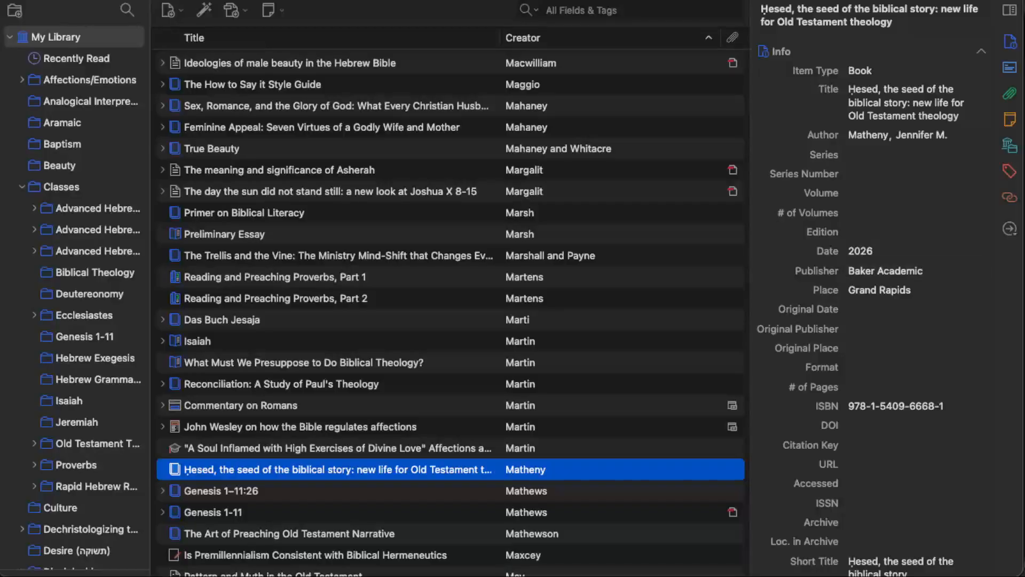
# Step: Switch to the blank Word document and enter the placeholder text "jkfgkjhg"
pyautogui.press('super+Tab')
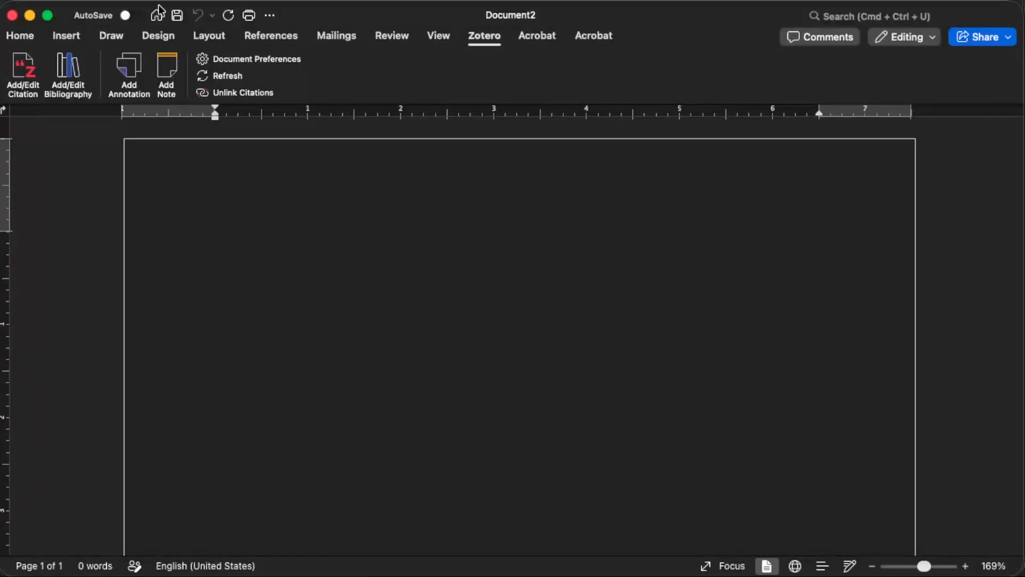
pyautogui.click(389, 239)
pyautogui.write('jkfgkjhg')
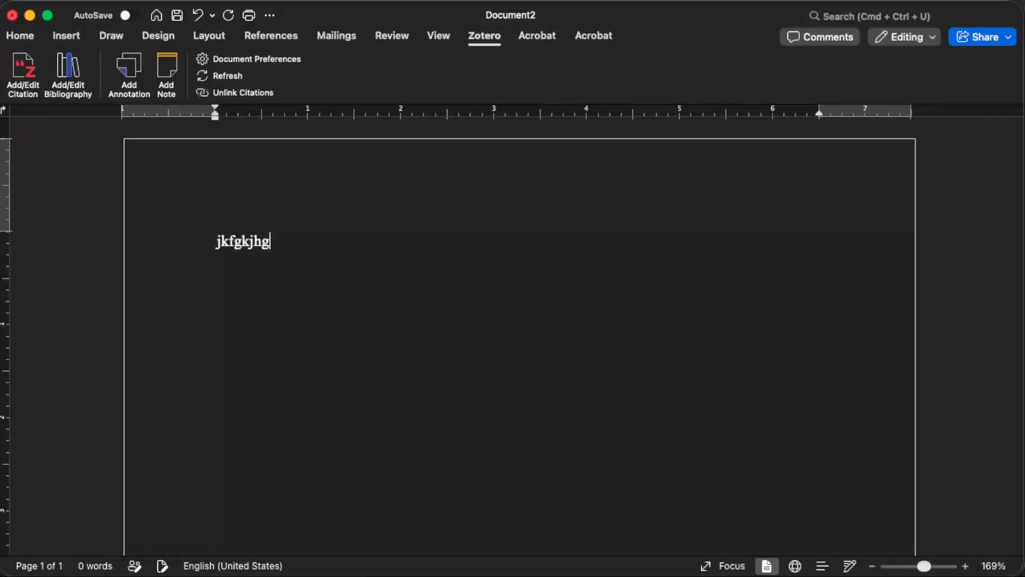
# Step: Start a Zotero citation after the placeholder text, choosing Turabian 9th edition (notes and bibliography) as the document's citation style
pyautogui.click(24, 65)
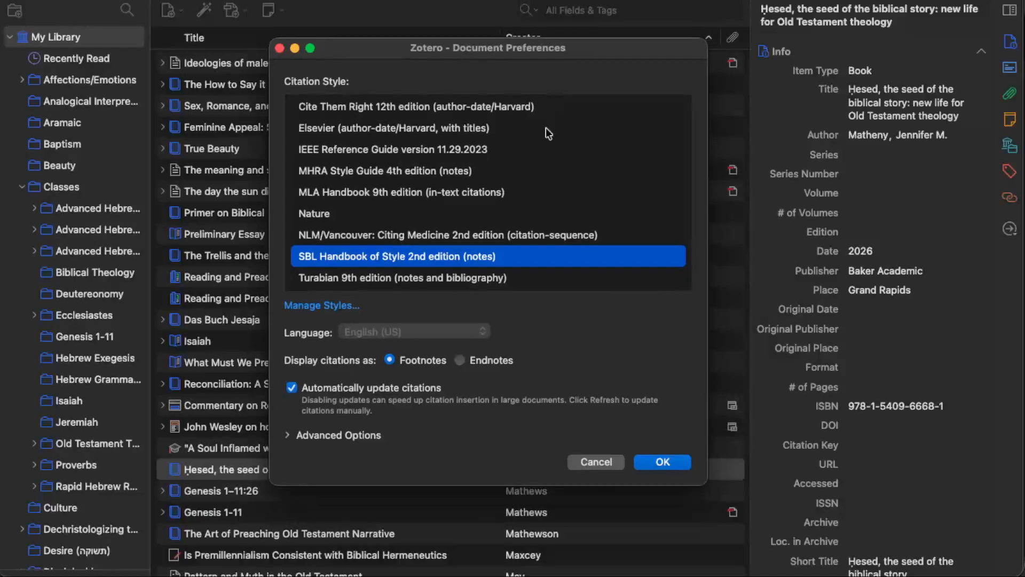
pyautogui.scroll(10, 469, 201)
pyautogui.scroll(-10, 469, 201)
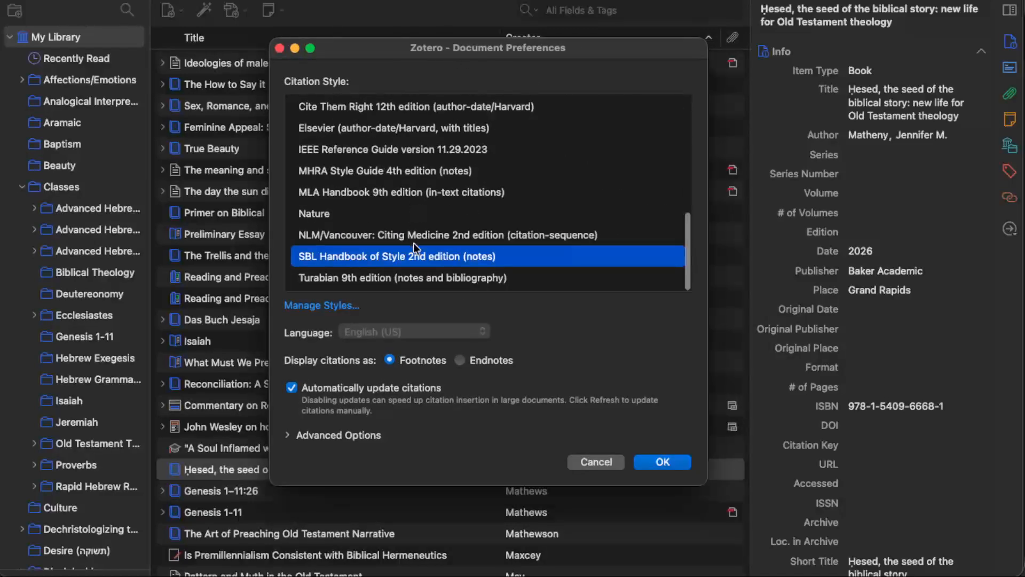
pyautogui.click(396, 282)
pyautogui.click(426, 259)
pyautogui.click(434, 276)
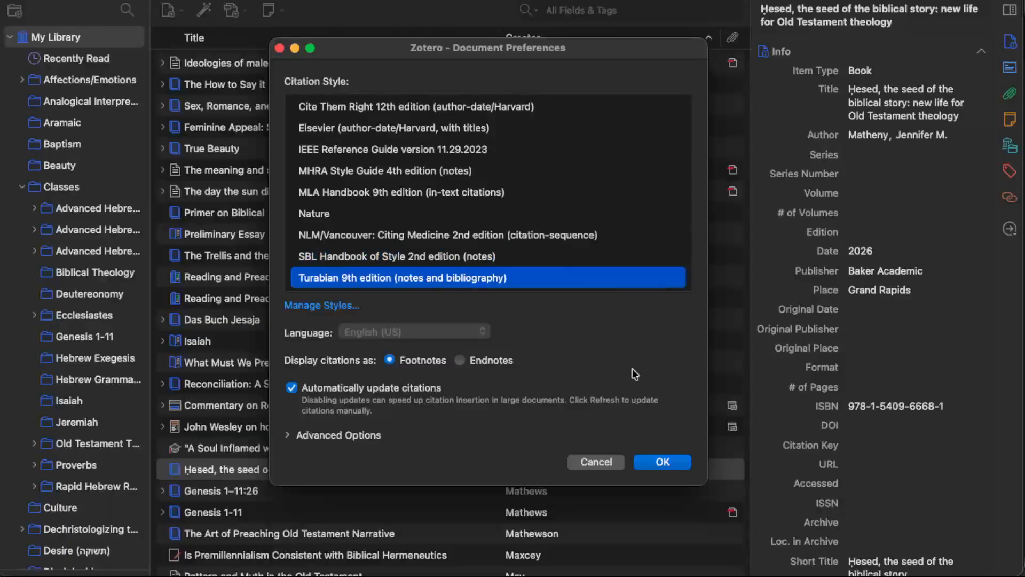
pyautogui.click(663, 462)
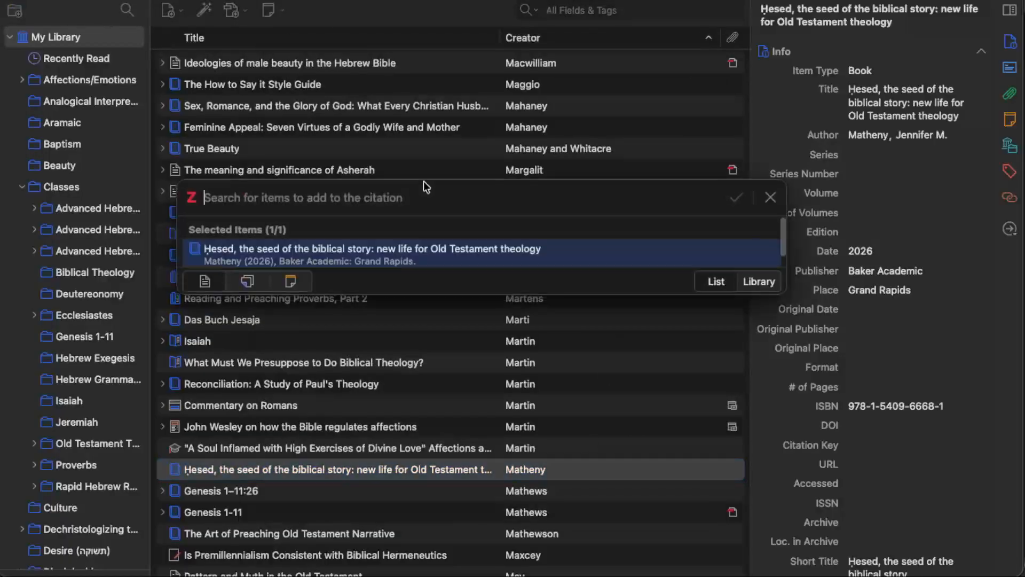
# Step: Cite the selected book "Ḥesed, the seed of the biblical story" with page 67 and insert the citation as a footnote
pyautogui.click(272, 261)
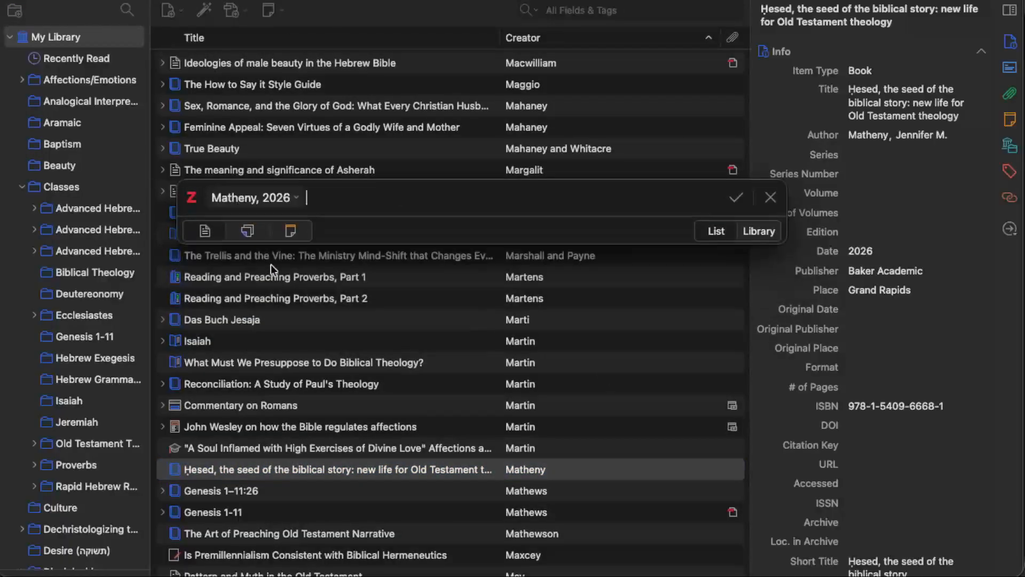
pyautogui.click(255, 201)
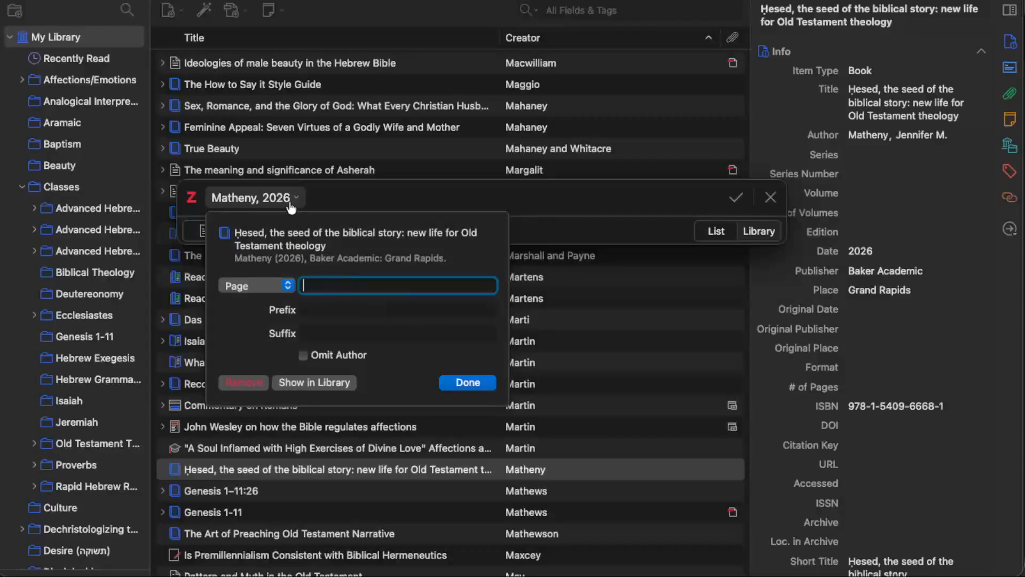
pyautogui.write('67')
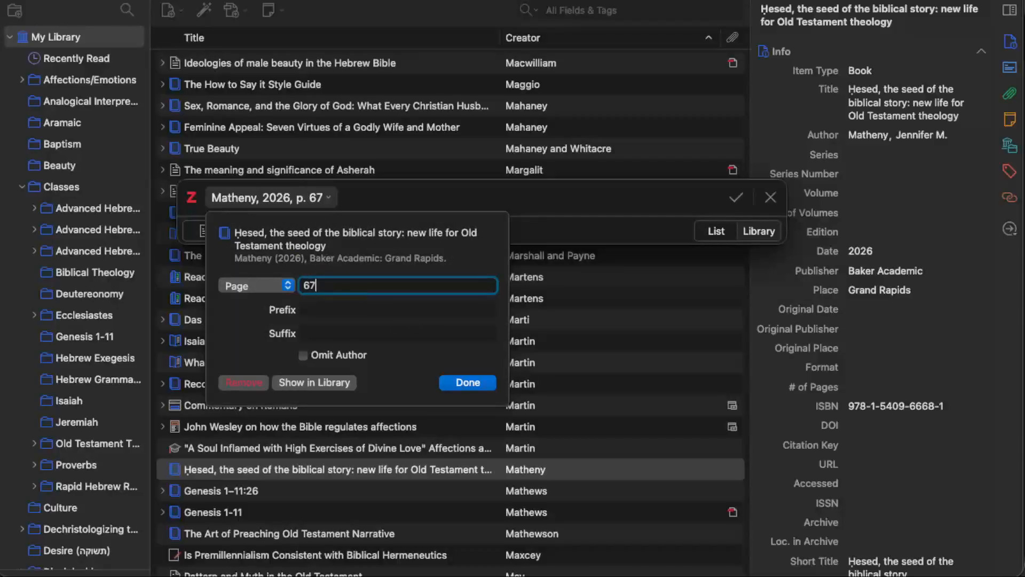
pyautogui.press('Return')
pyautogui.press('Return')
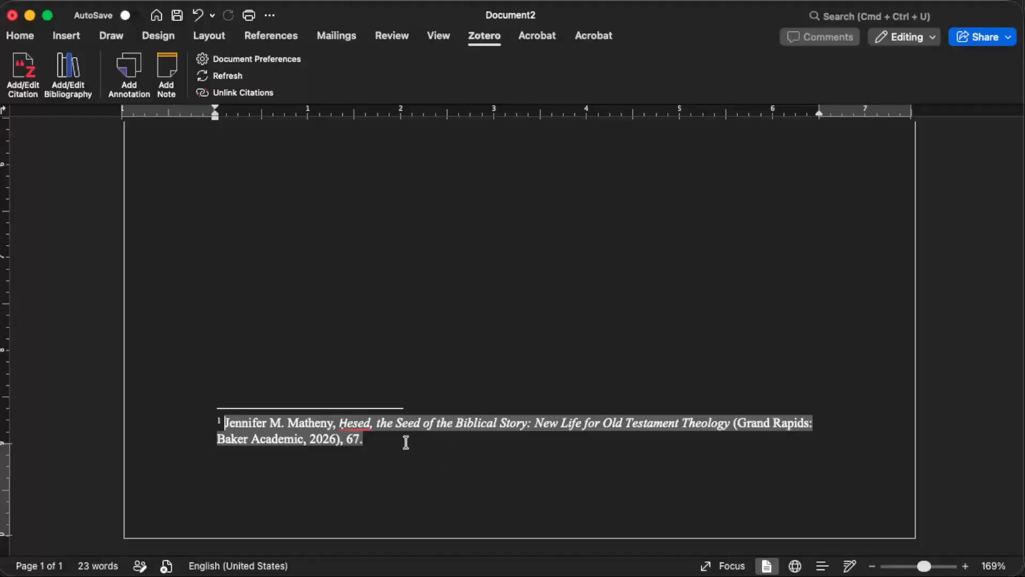
# Step: Review the inserted footnote and highlight its place of publication, "Grand Rapids:"
pyautogui.scroll(1, 406, 442)
pyautogui.scroll(-1, 406, 442)
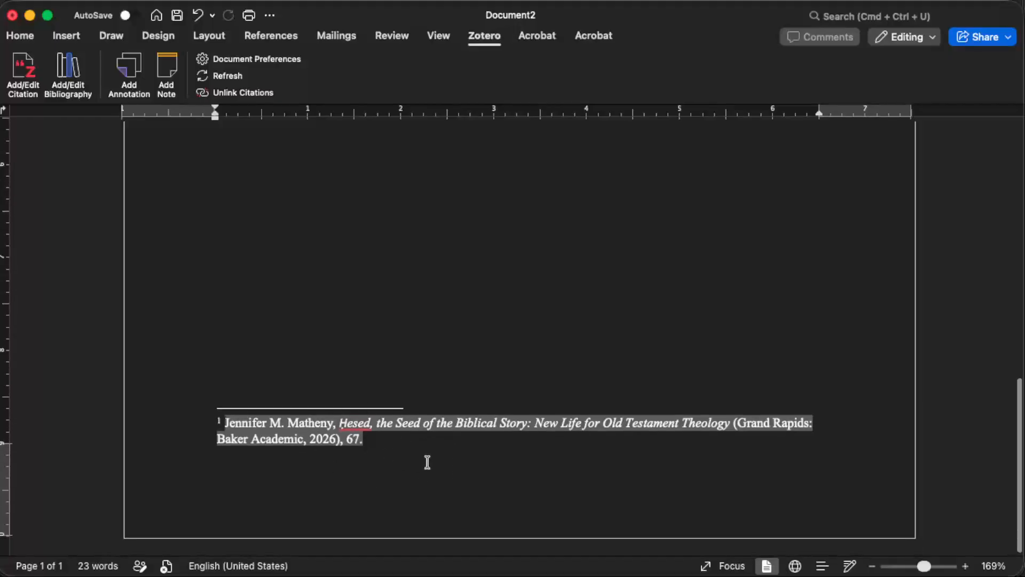
pyautogui.scroll(2, 450, 465)
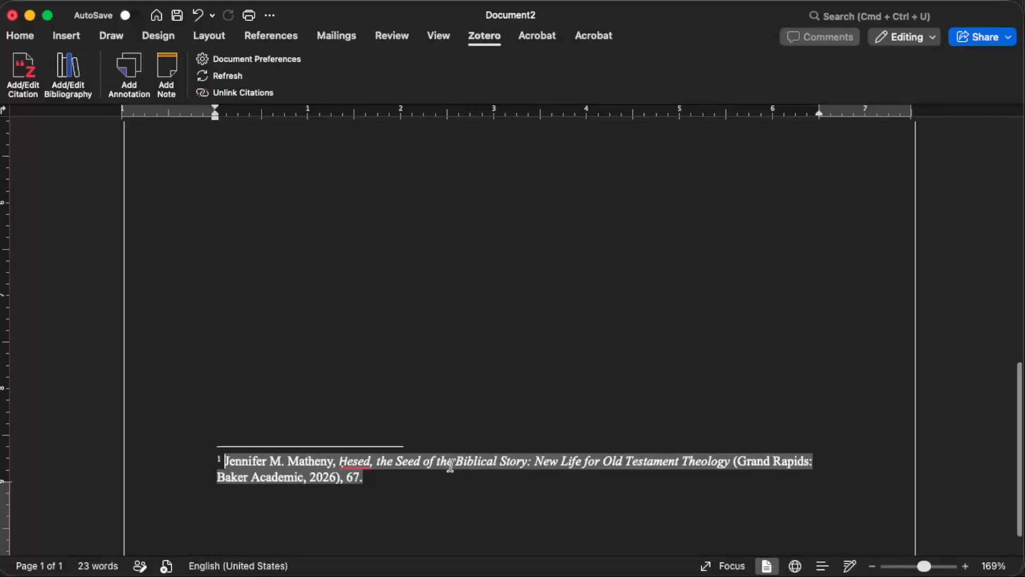
pyautogui.scroll(-1, 450, 465)
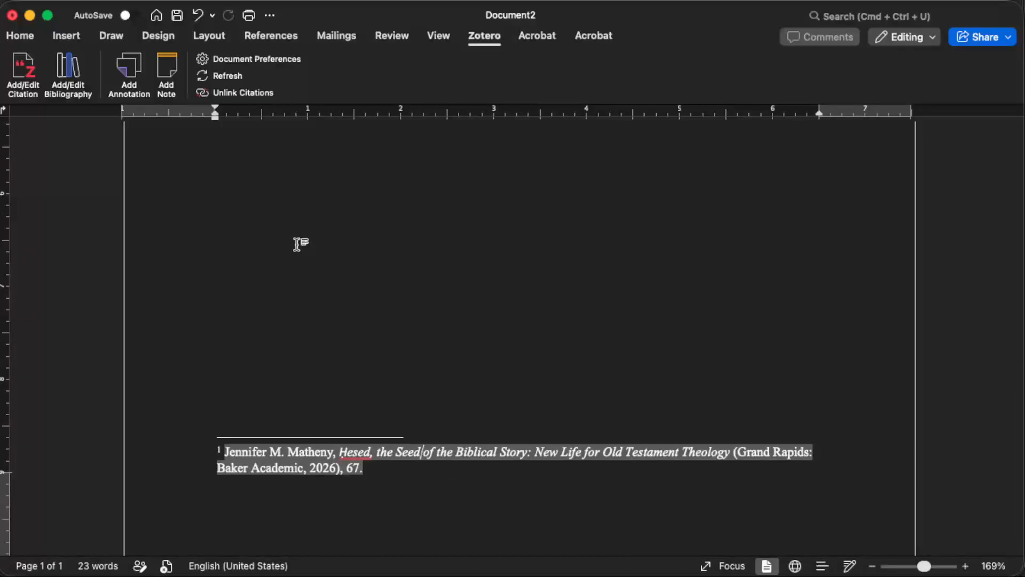
pyautogui.moveTo(737, 452); pyautogui.dragTo(811, 455)
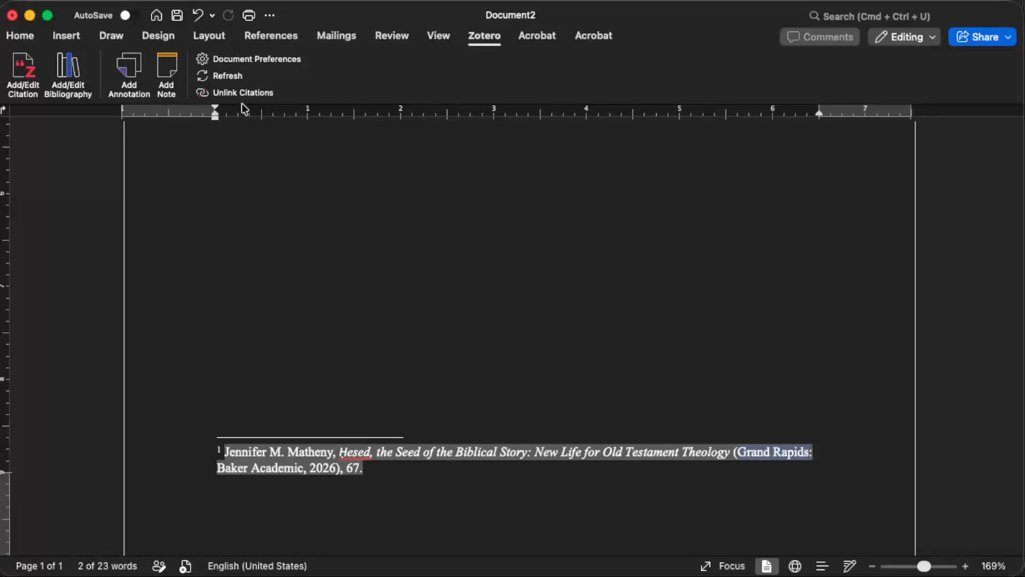
# Step: Change the document's citation style to SBL Handbook of Style 2nd edition (notes) and check the footnote's publication details
pyautogui.click(247, 60)
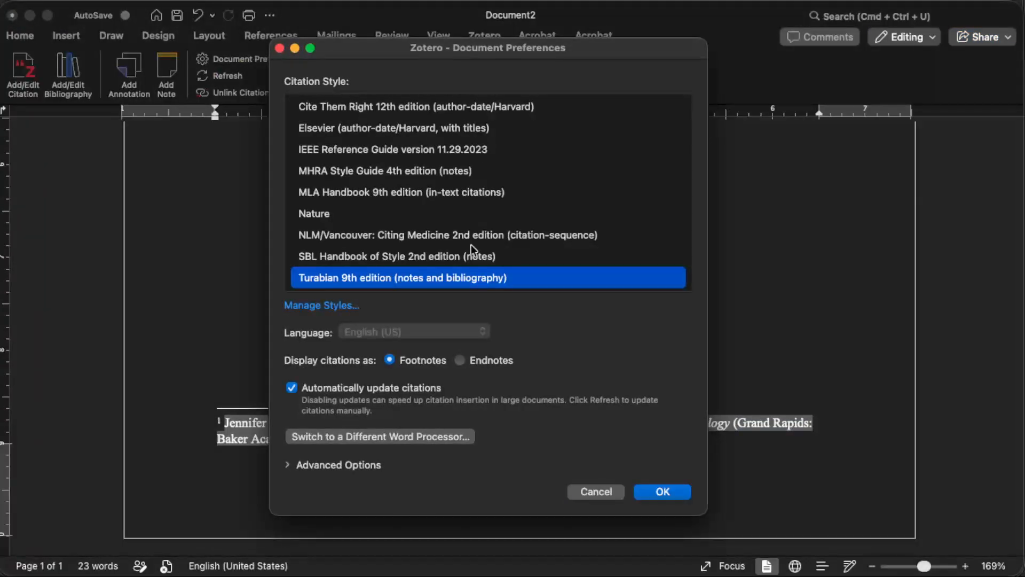
pyautogui.click(402, 257)
pyautogui.click(663, 493)
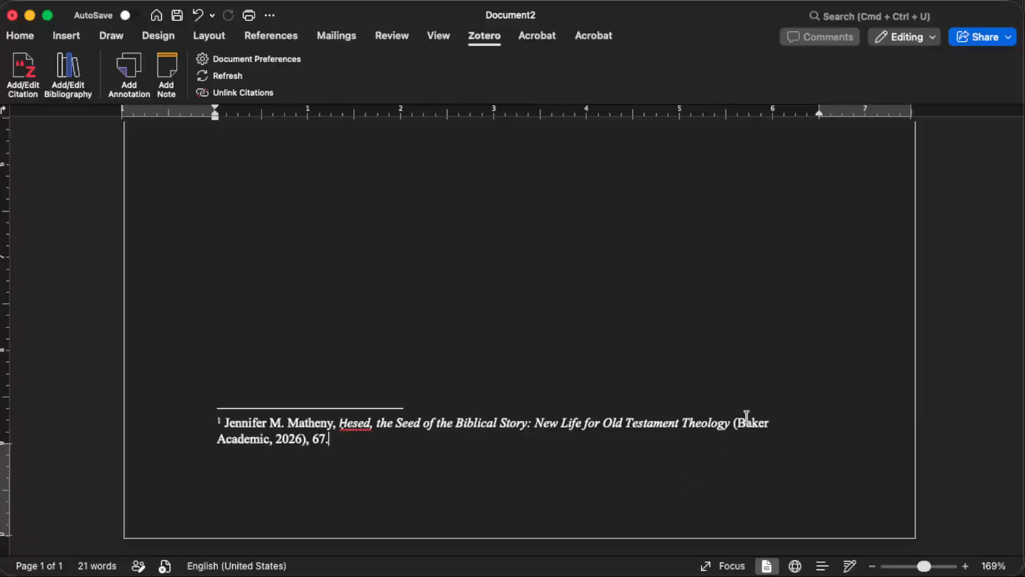
pyautogui.moveTo(709, 423); pyautogui.dragTo(786, 422)
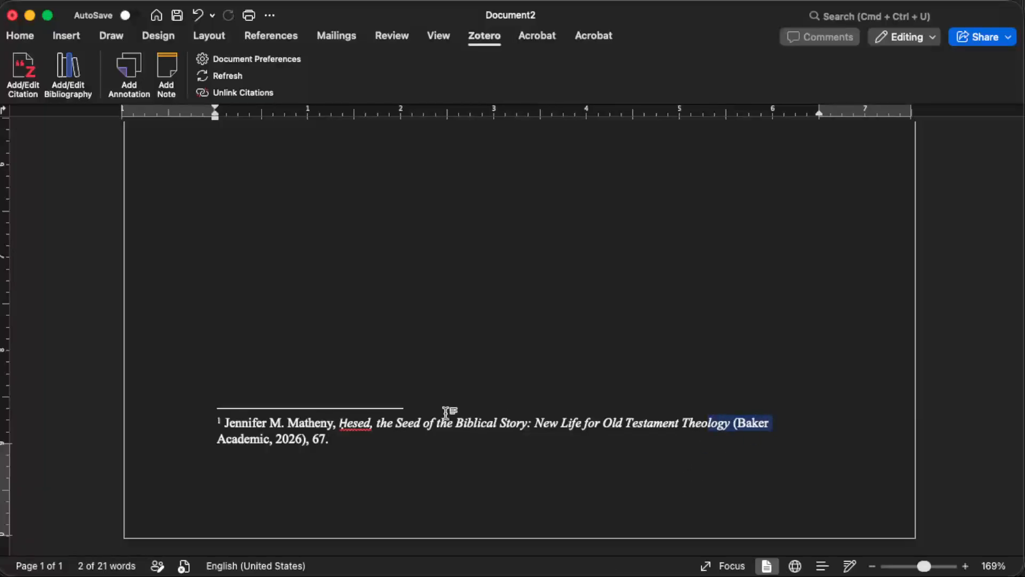
pyautogui.click(267, 423)
pyautogui.click(319, 439)
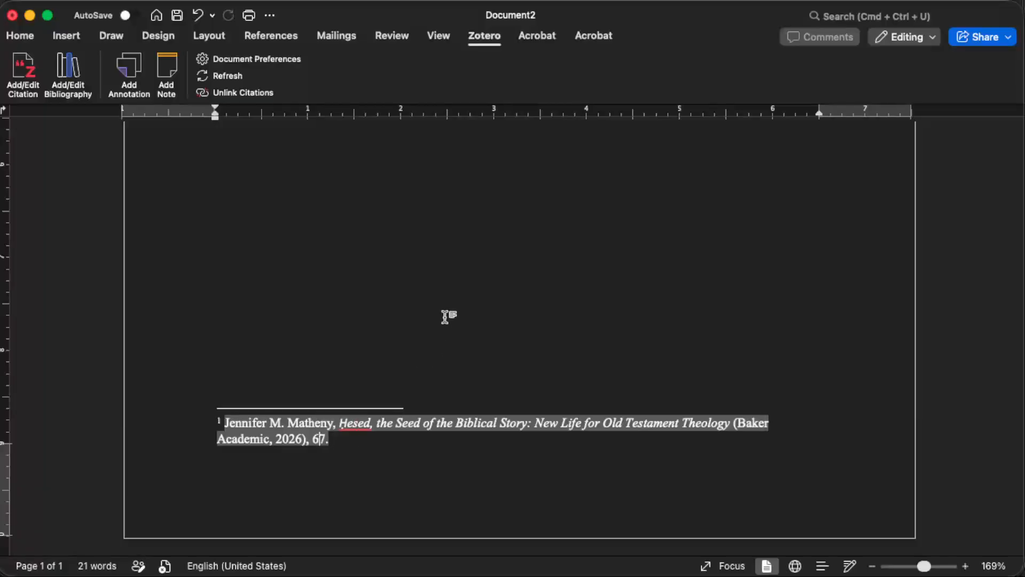